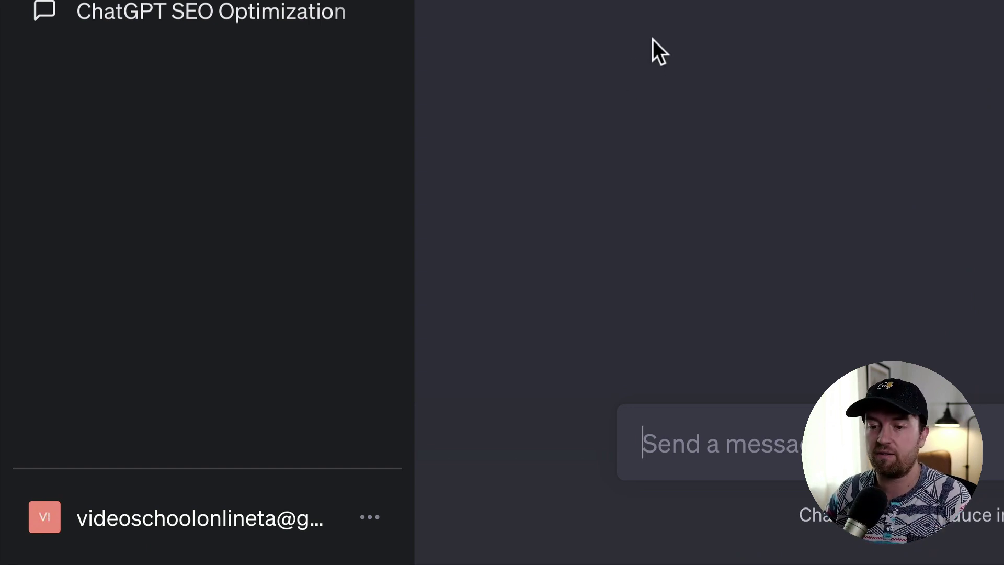
Step: Turn on the Plugins beta feature in Settings › Beta features, alongside Web browsing
left_click(376, 529)
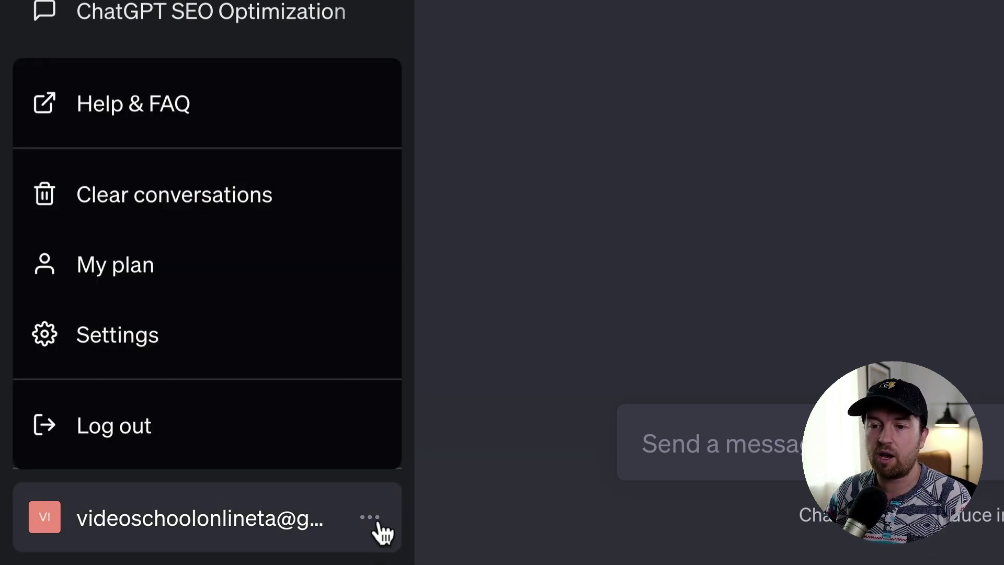
left_click(247, 347)
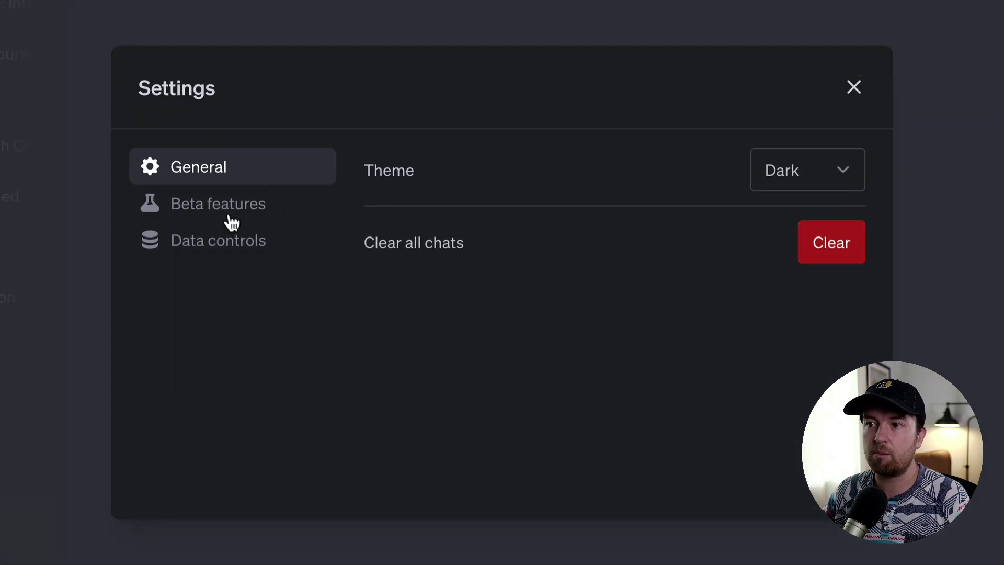
left_click(232, 222)
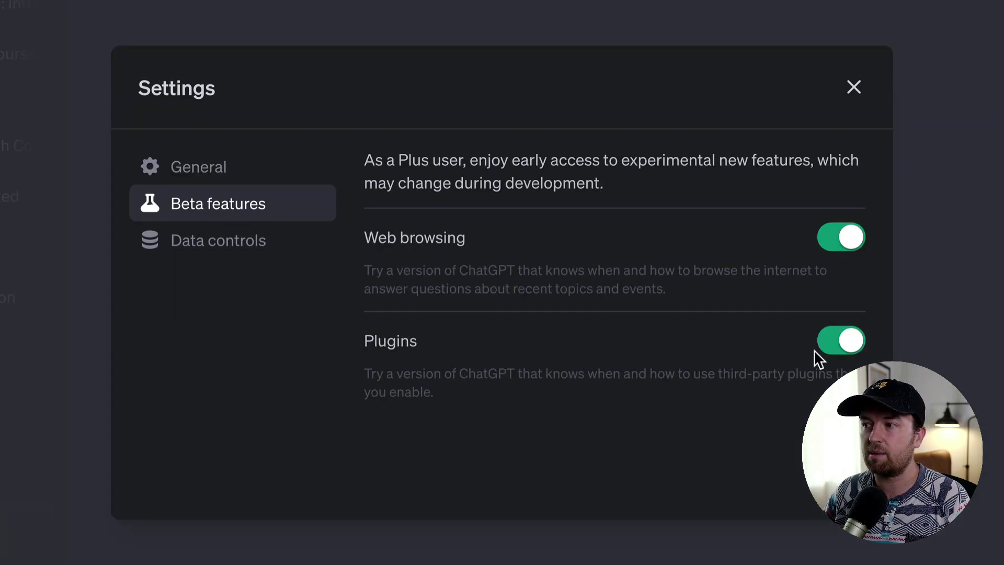
left_click(852, 340)
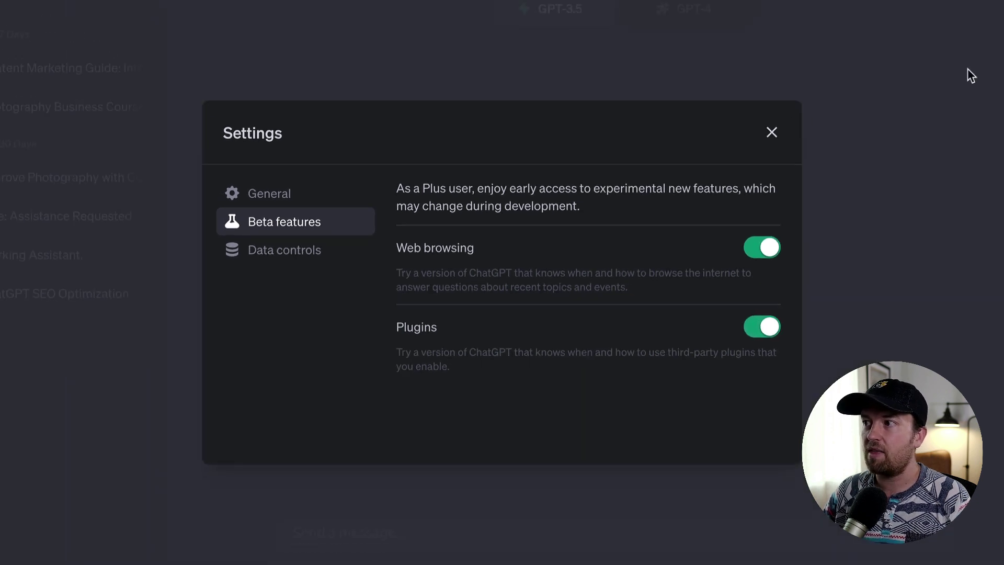
left_click(743, 148)
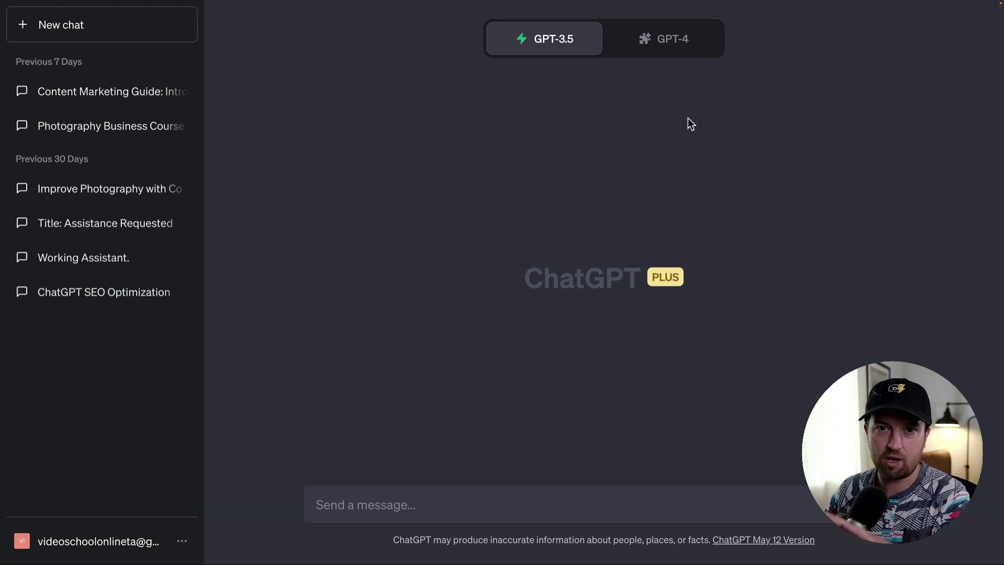
Step: Switch the chat model to GPT-4 Plugins and go to the Plugin store
left_click(648, 51)
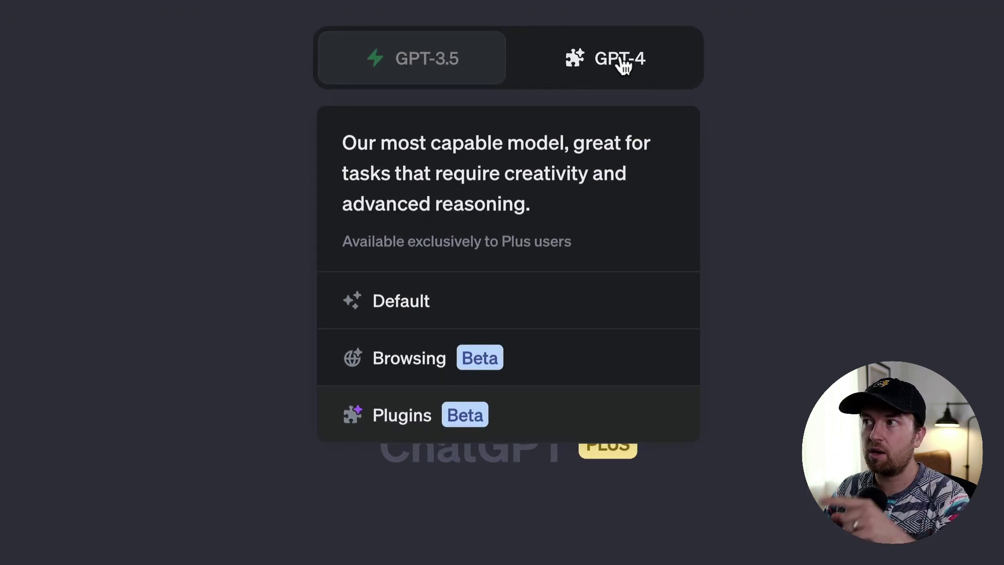
left_click(622, 63)
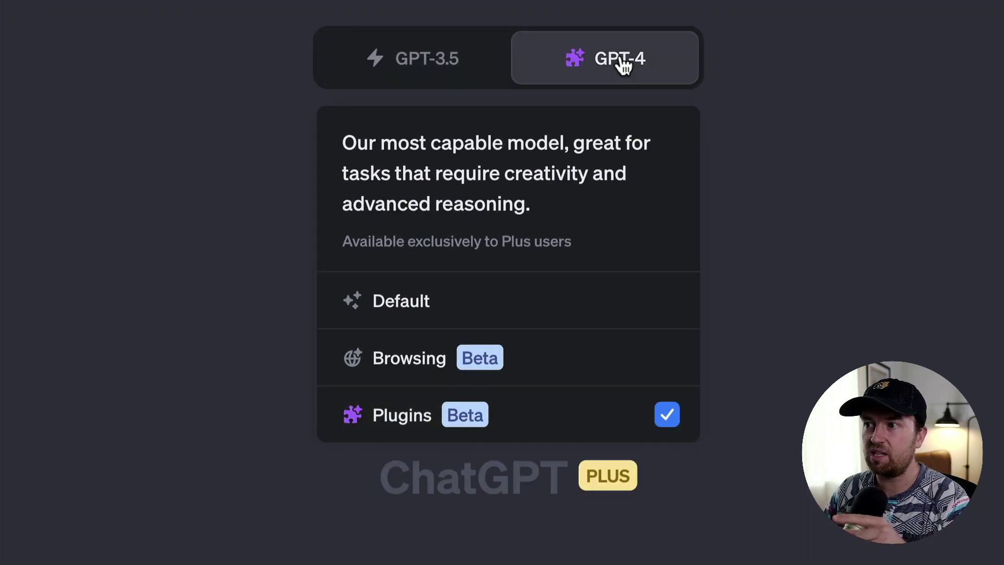
left_click(443, 403)
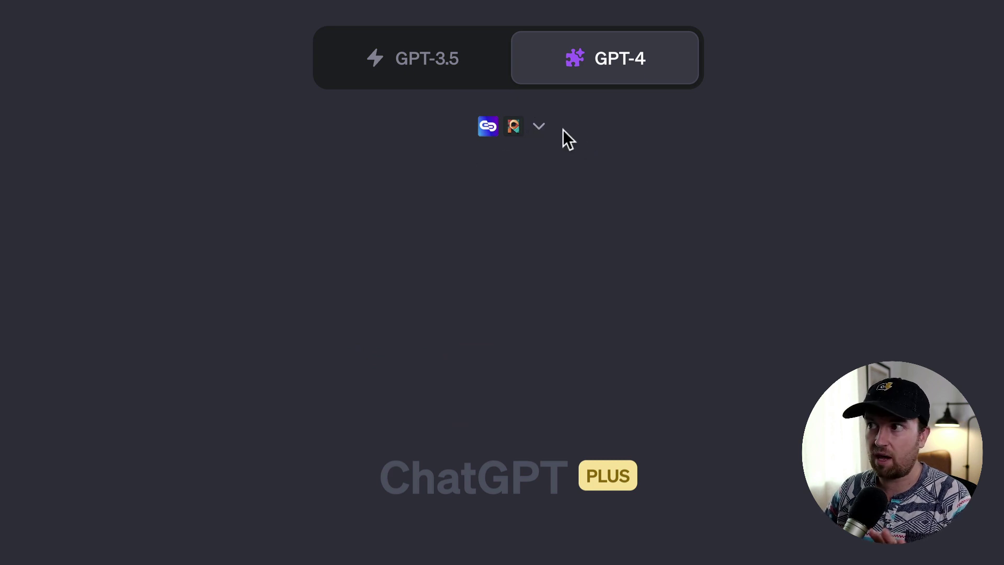
left_click(539, 127)
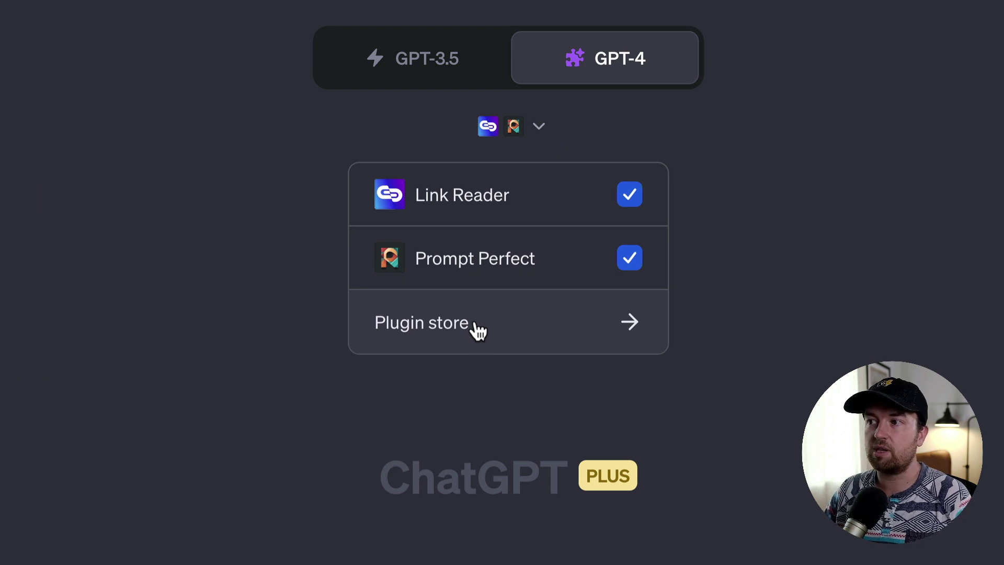
left_click(477, 328)
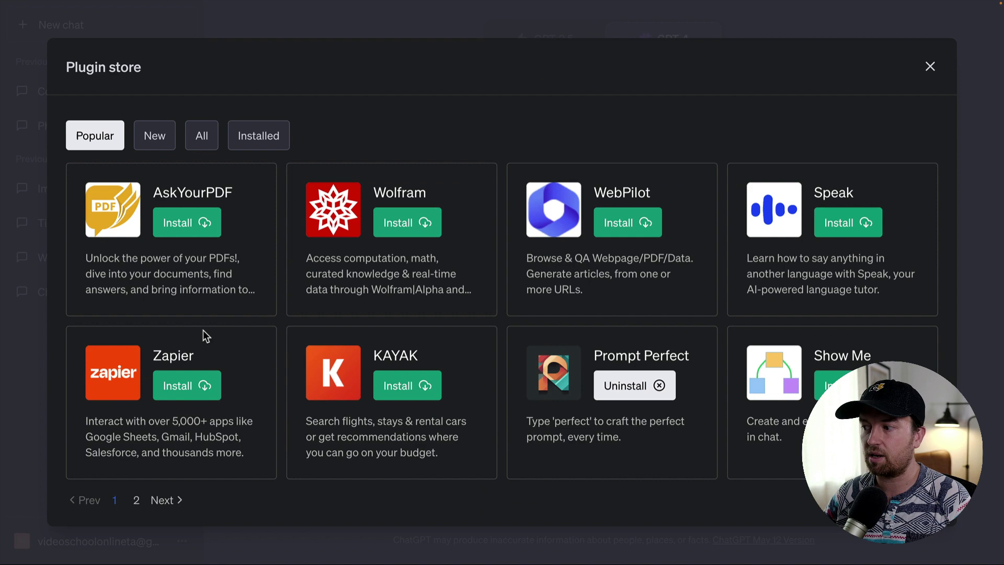
Step: Install the KAYAK plugin from the store's first page and close the store
left_click(136, 500)
left_click(117, 502)
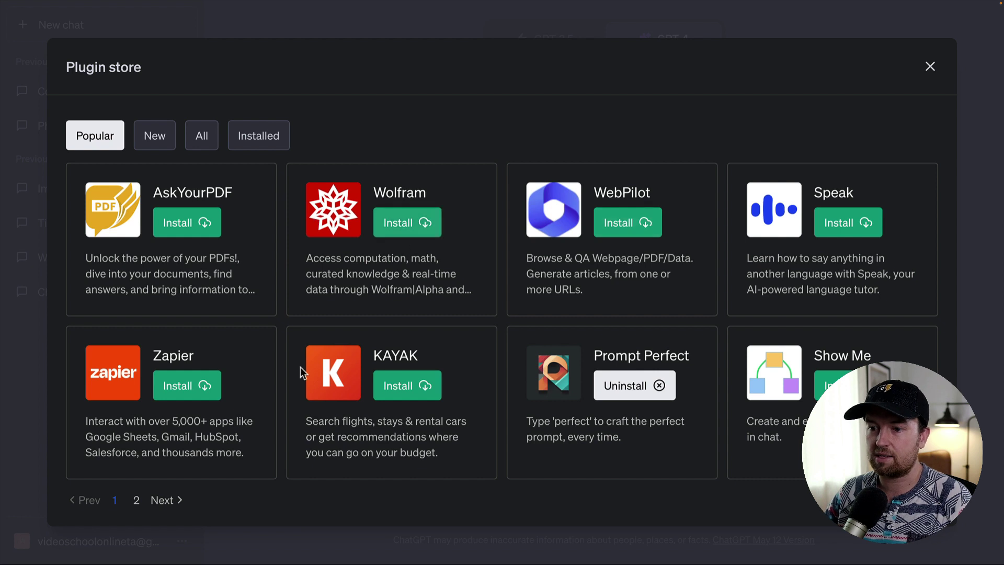
left_click(401, 395)
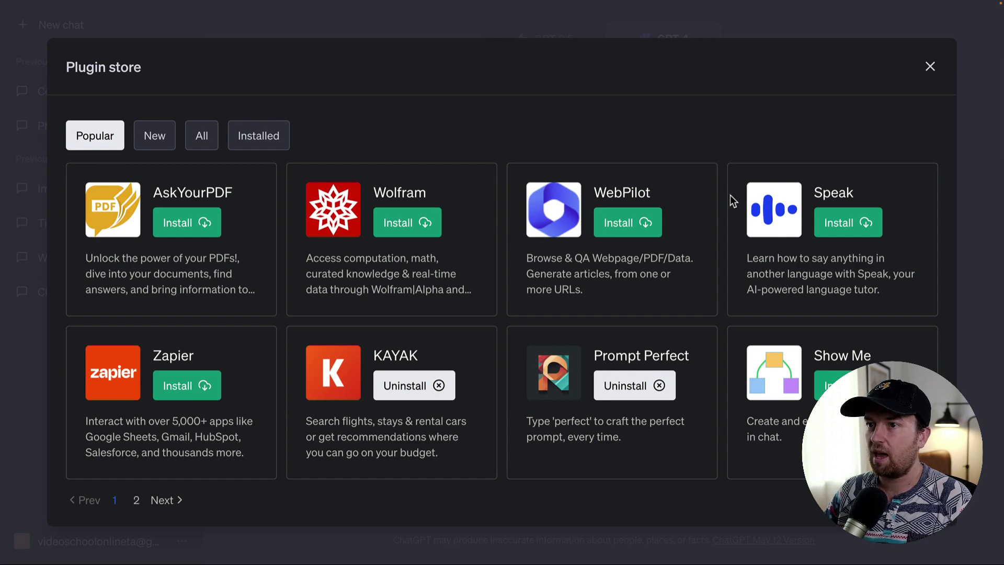
left_click(930, 67)
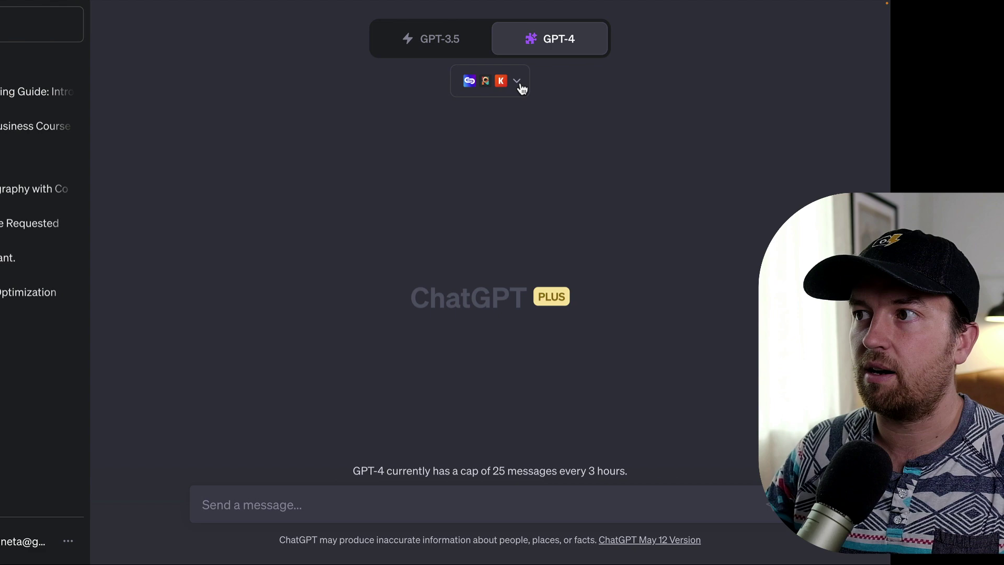
left_click(631, 86)
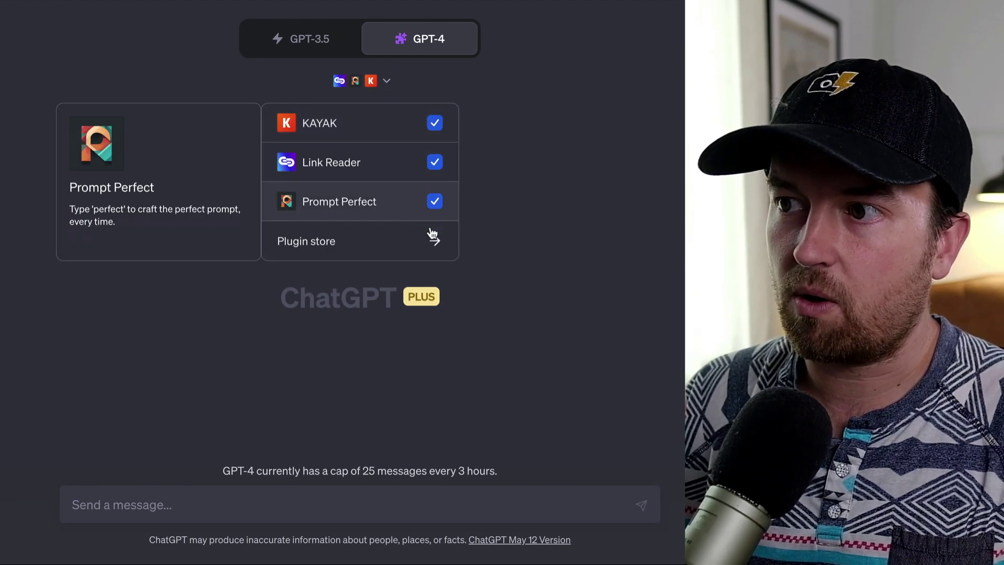
left_click(437, 61)
mouse_move(429, 51)
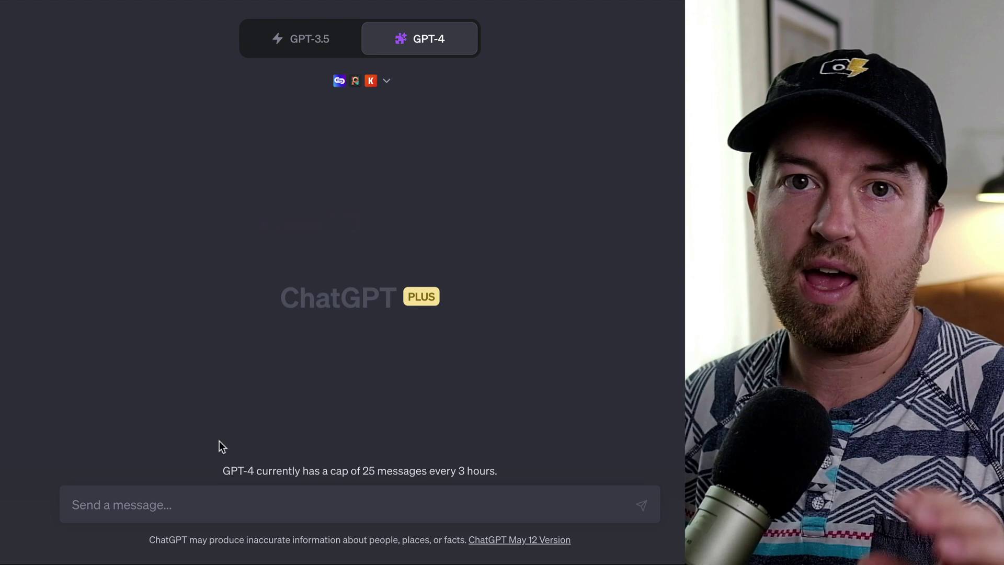
Step: Ask KAYAK for the cheapest June flight from LAX to Hawaii and review its three fares
type("What is the cheapest")
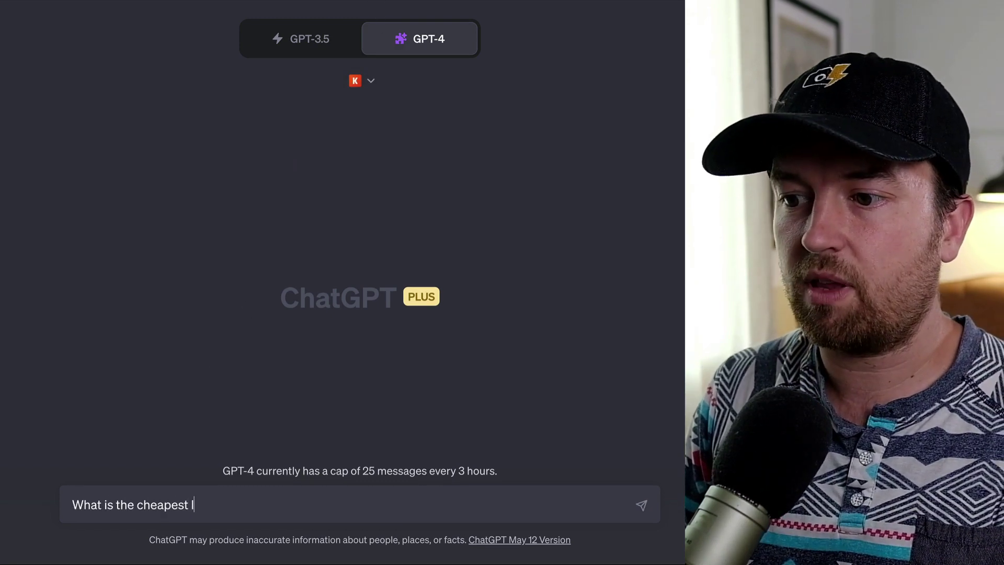
type(" flight from LAX to Hawaii in June.")
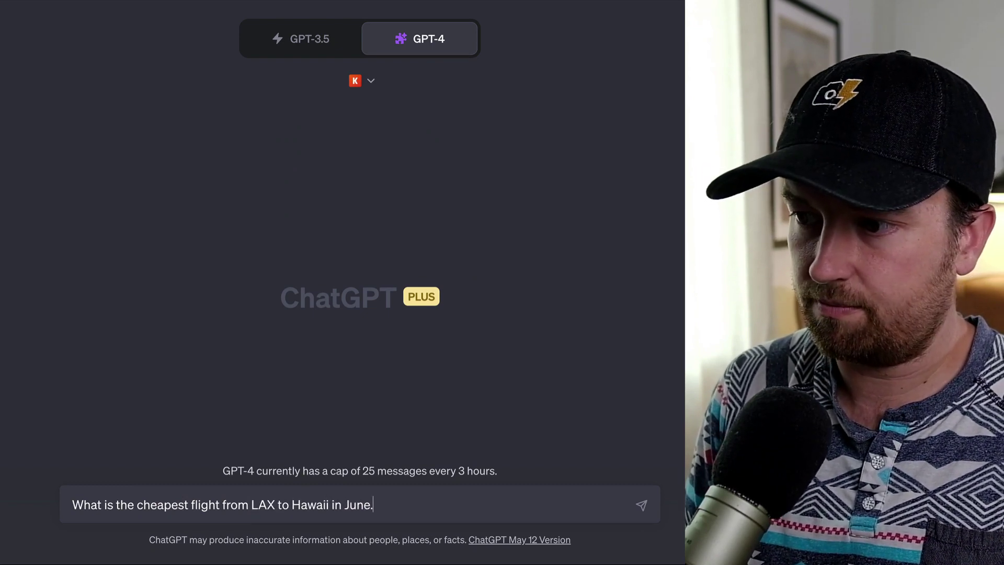
key("Return")
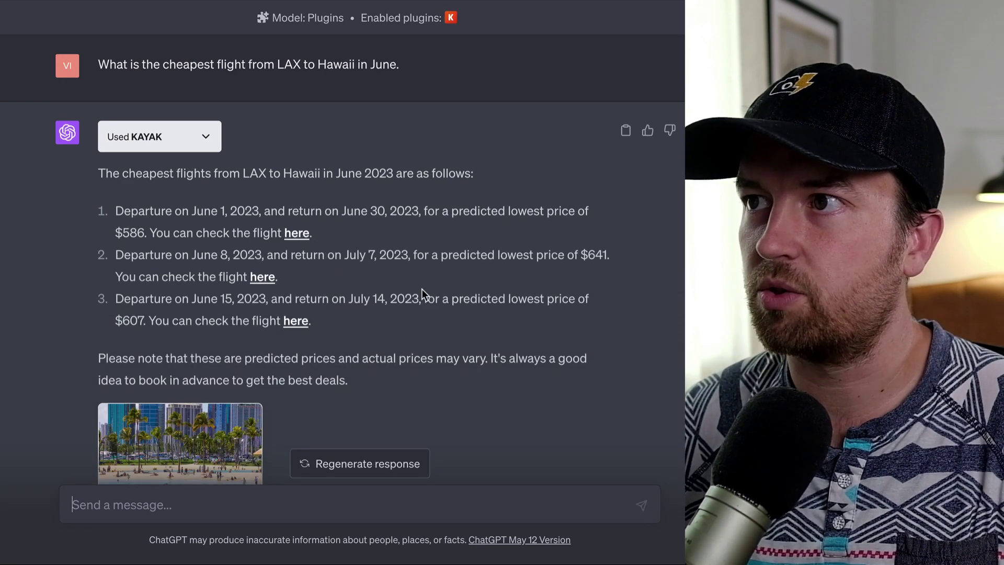
scroll(444, 135, "down", 3)
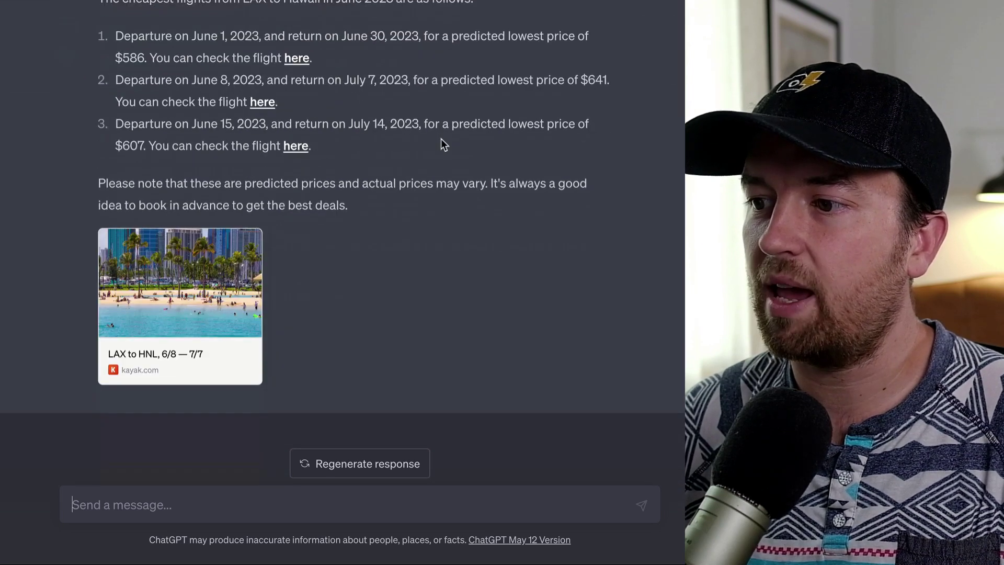
scroll(441, 139, "up", 3)
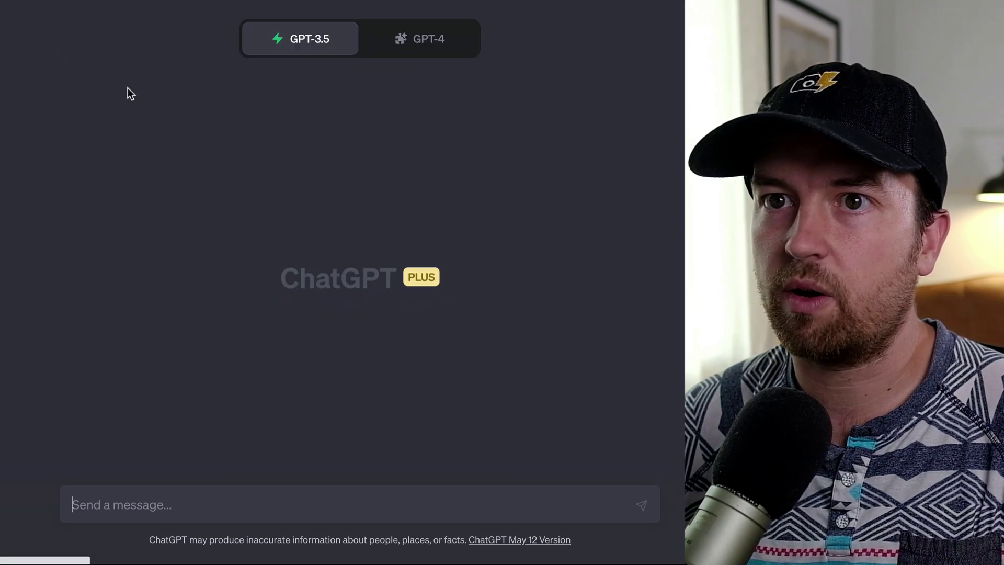
Step: Set the new GPT-4 Plugins chat to use Link Reader, with KAYAK disabled
left_click(406, 51)
left_click(316, 267)
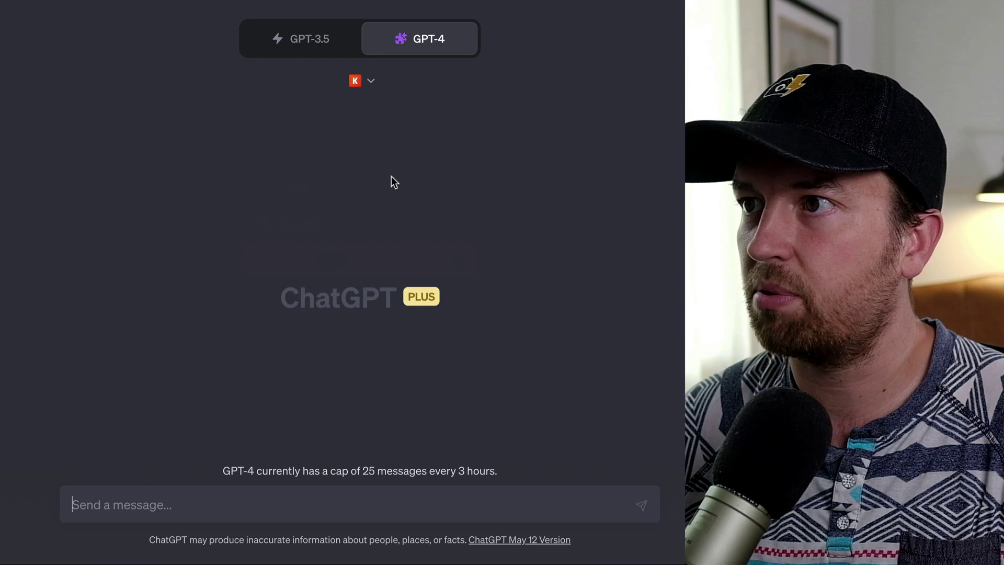
left_click(357, 83)
left_click(366, 135)
left_click(375, 168)
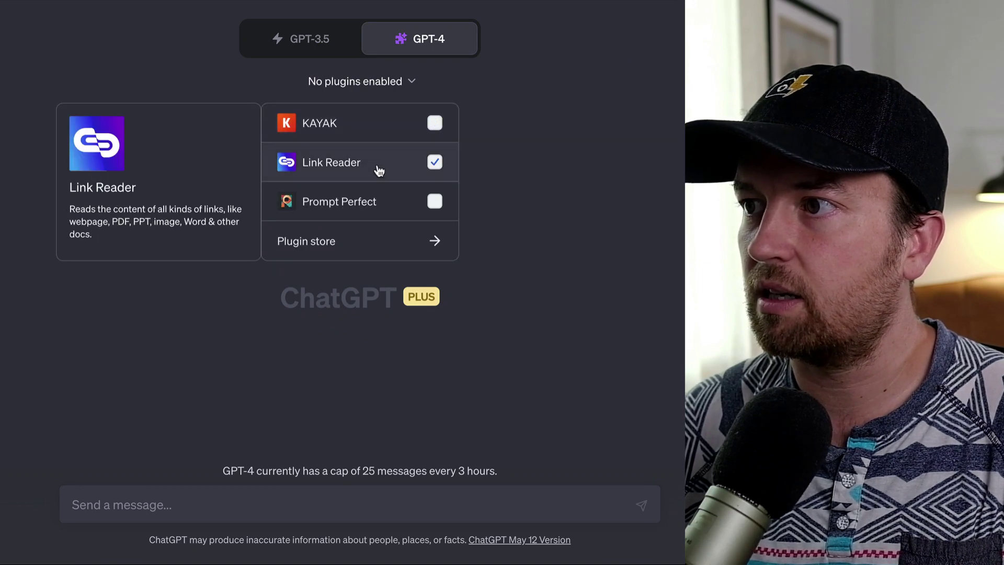
left_click(564, 184)
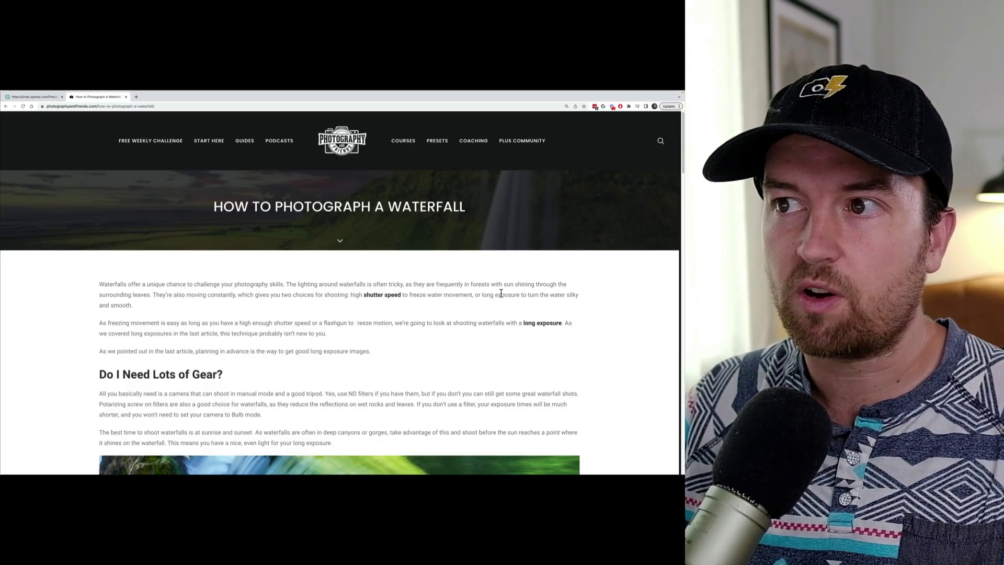
Step: Select the URL of the 'How to Photograph a Waterfall' article in Chrome's address bar
scroll(492, 296, "down", 5)
scroll(493, 296, "up", 4)
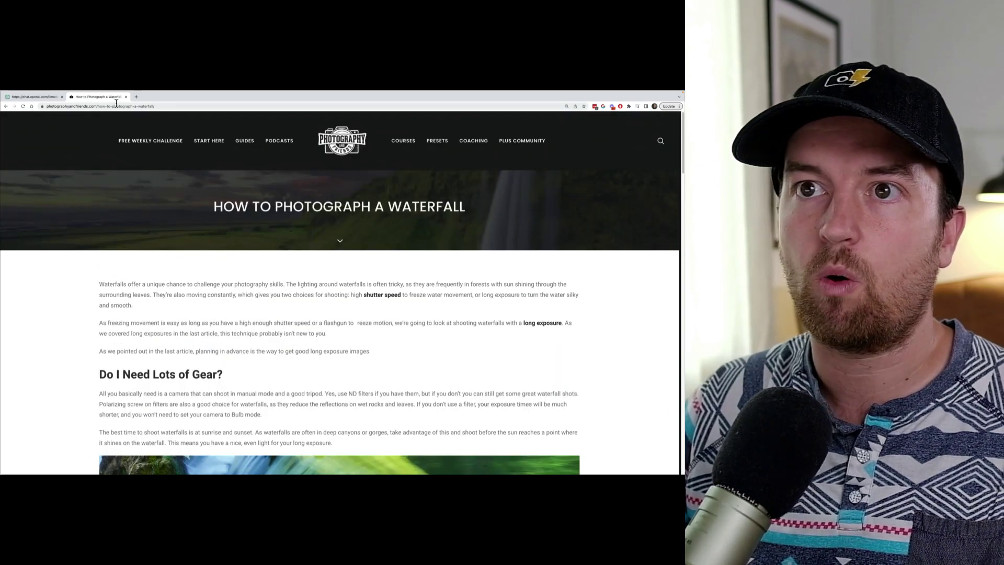
left_click(116, 106)
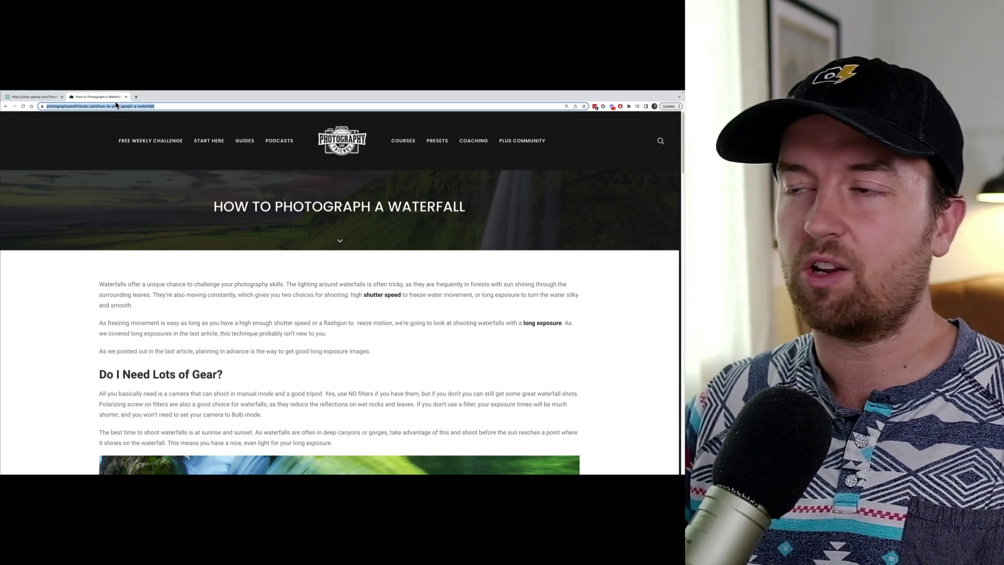
Step: Send ChatGPT the waterfall article link with a request to rewrite it using SEO keywords
left_click(39, 97)
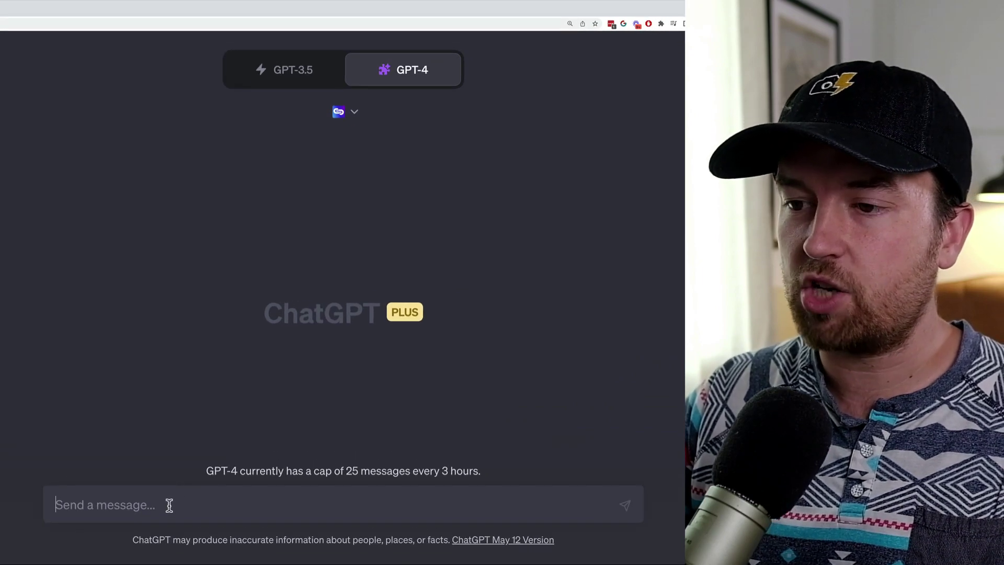
type("Here is an article: https://photographyandfriends.com/how-to-photograph-a-waterfall/  Rewrite this article with optimized SEO friendly keywords and keyphrases.")
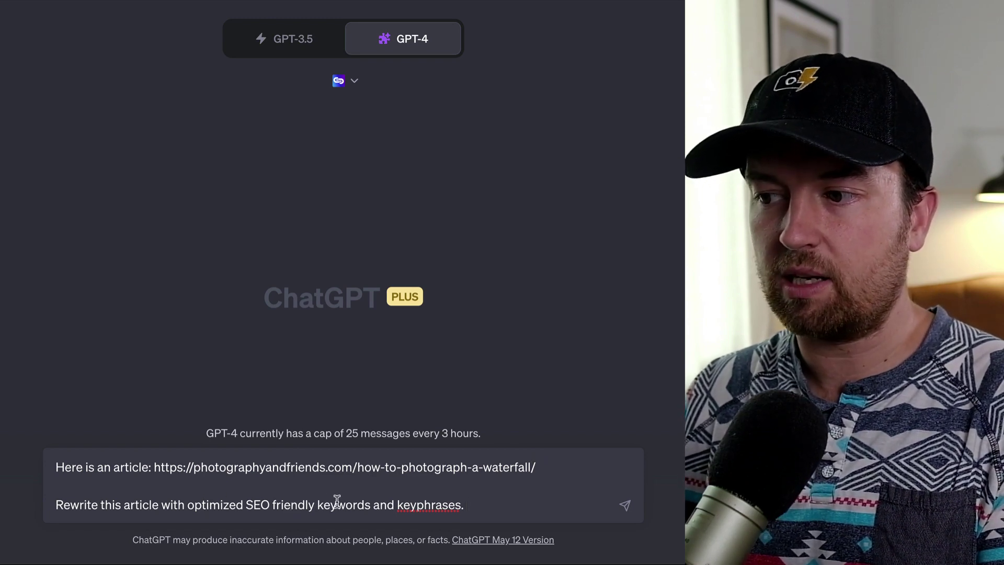
key("Return")
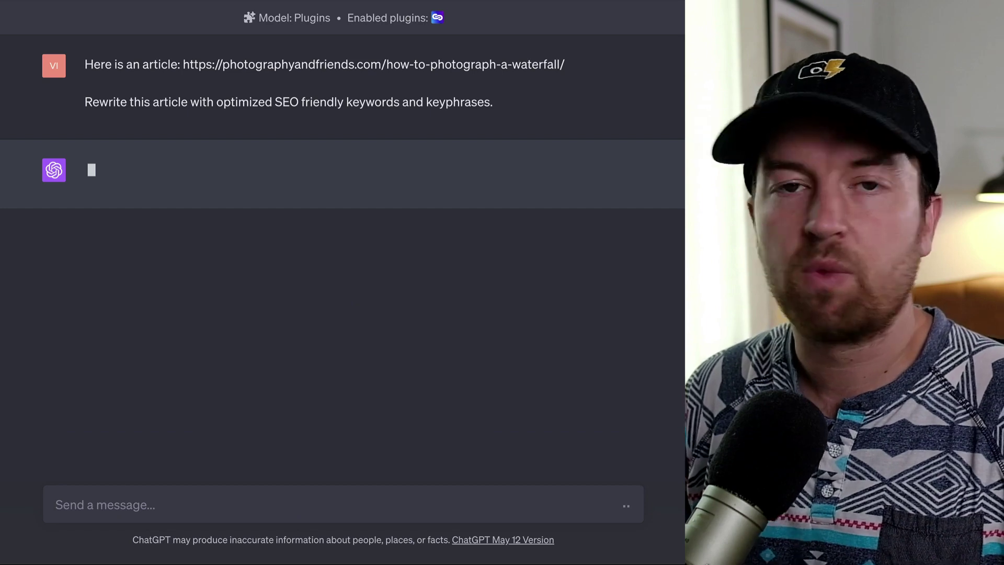